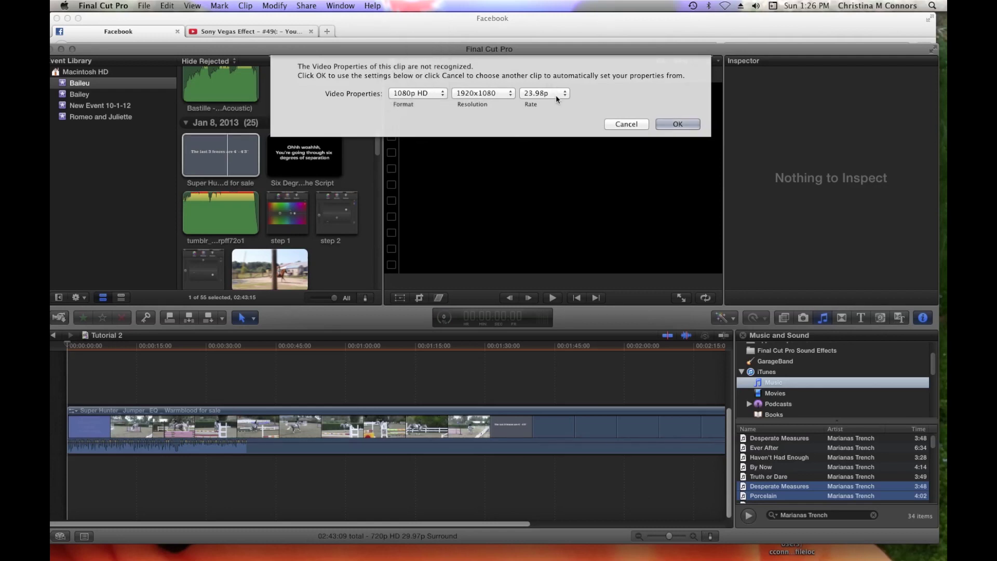
Set the project's video properties to 1080p HD, 1920x1080 at 30p and accept them
click(555, 95)
click(679, 122)
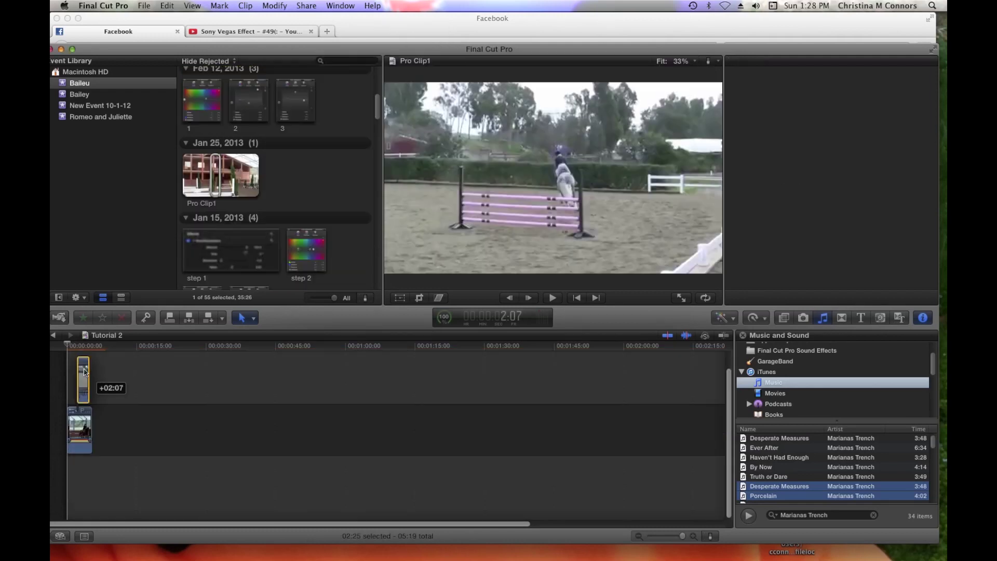
Place the Super Hunter clip above the Pro Clip1 segment, near its start, and lengthen the upper clip to 5:18
drag(82, 372, 102, 385)
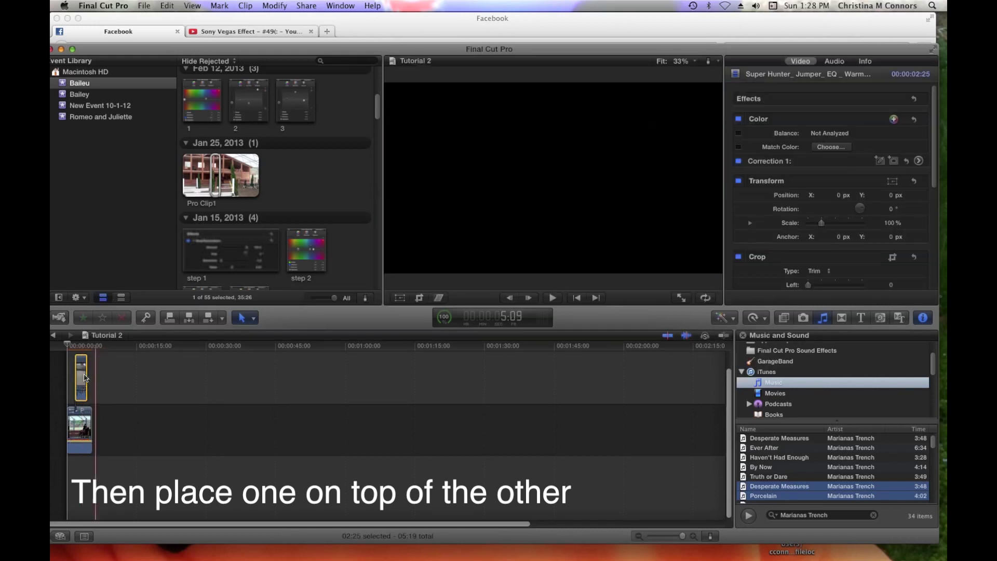
click(89, 374)
drag(90, 375, 106, 376)
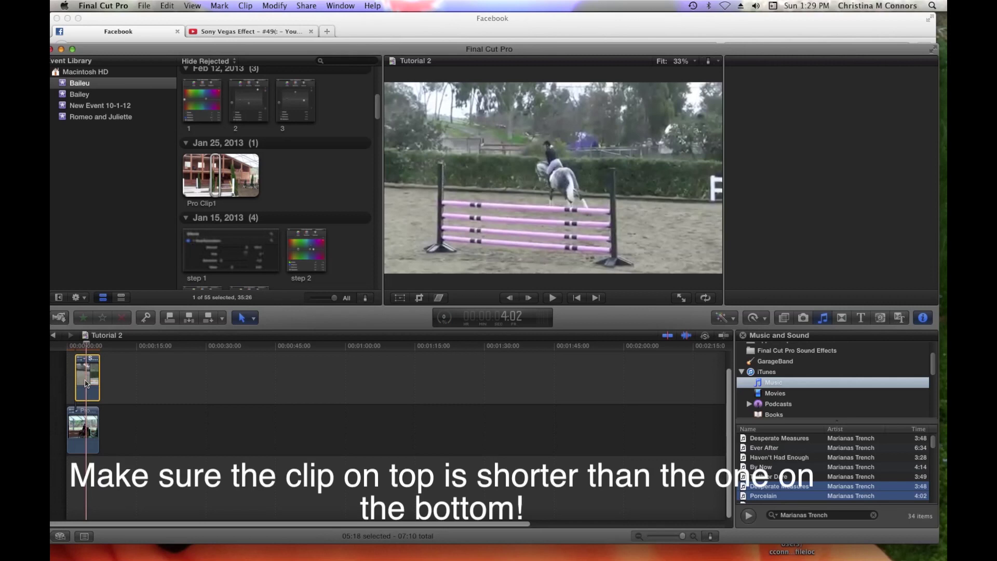
Crop the upper clip's left side to 88 so the lower clip shows beside it
click(86, 383)
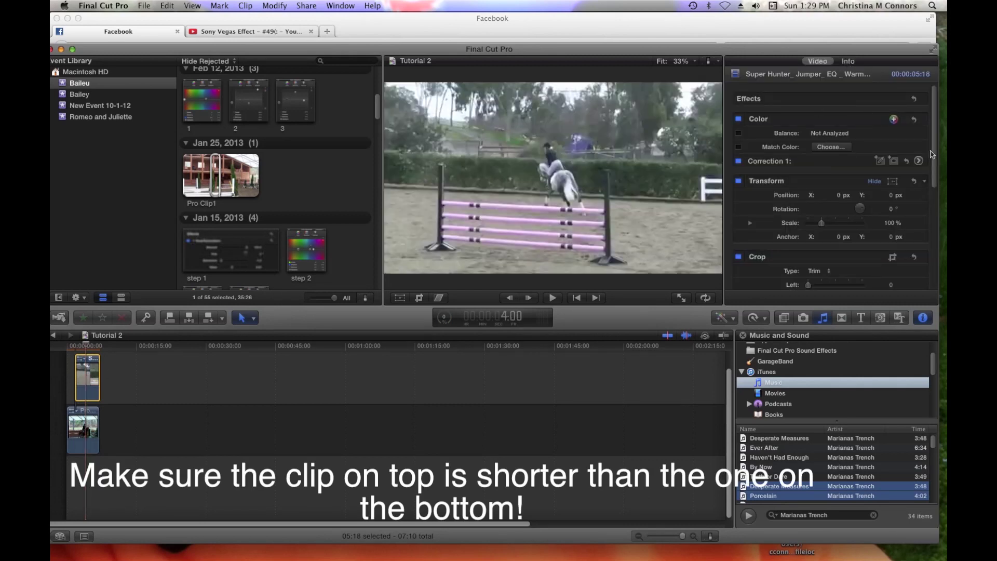
scroll(933, 176, down, 5)
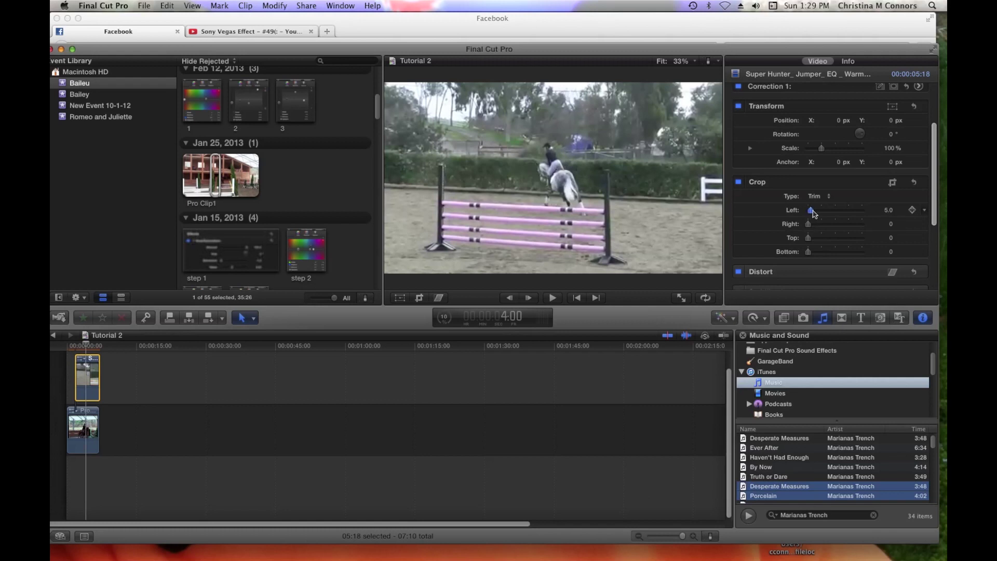
mouse_move(814, 214)
mouse_down()
mouse_move(864, 212)
mouse_move(809, 225)
mouse_up()
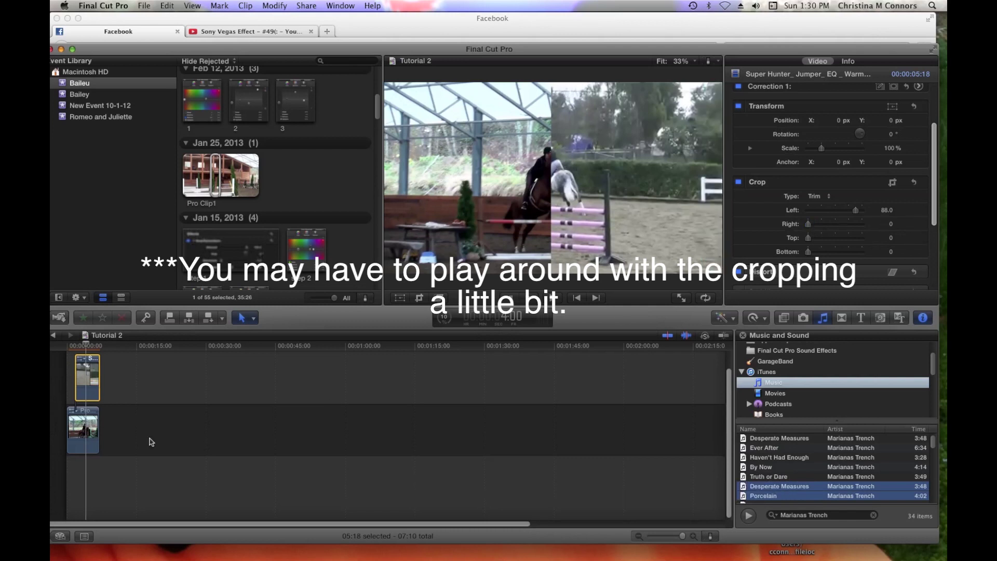
Arrange the two clips side by side, setting the upper clip's X position to 30 px and its left crop to 58
click(86, 429)
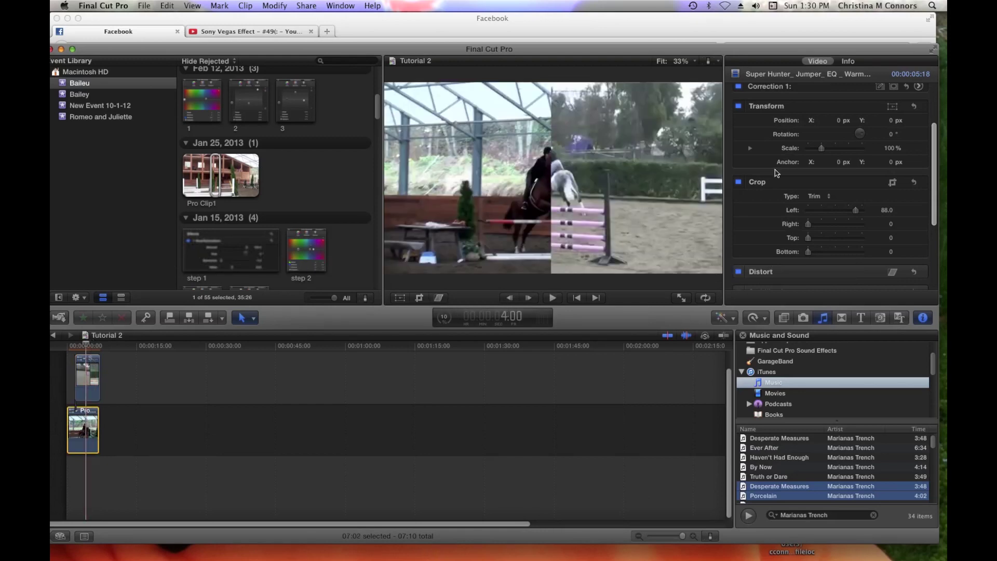
key(space)
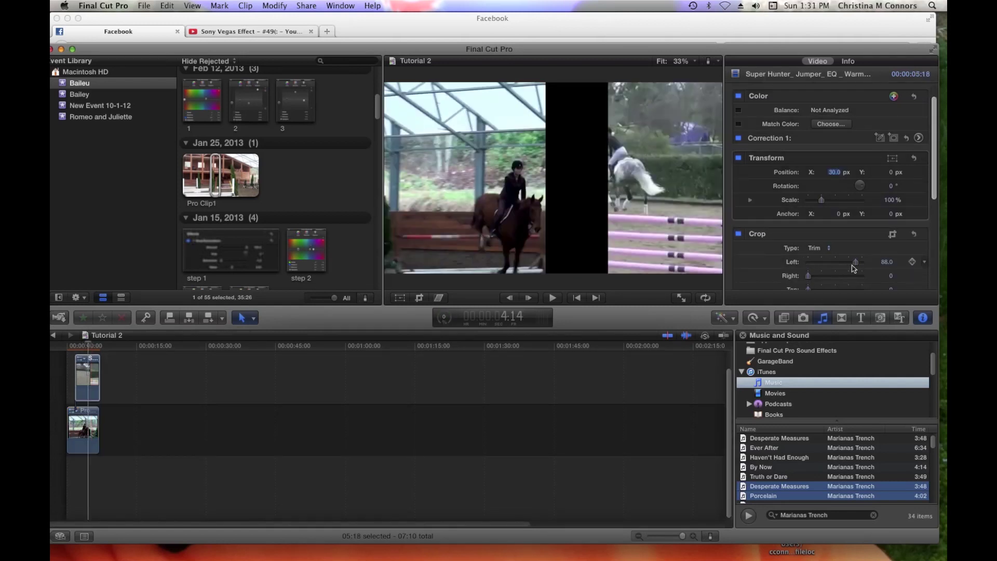
drag(855, 264, 838, 266)
Fine-tune the lower clip so only a thin black bar separates the two pictures, and move the playhead to 3:17
click(145, 509)
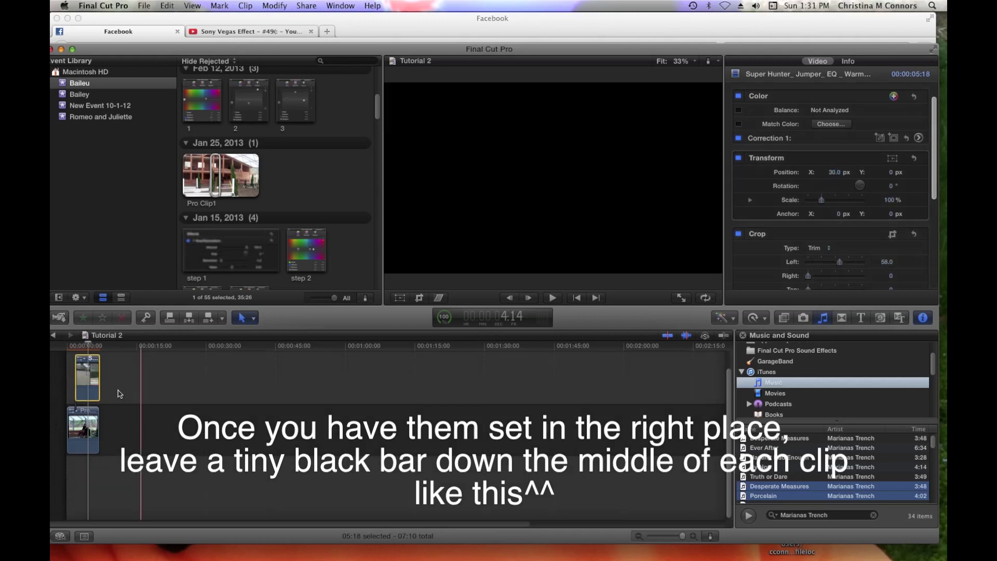
click(132, 434)
click(111, 358)
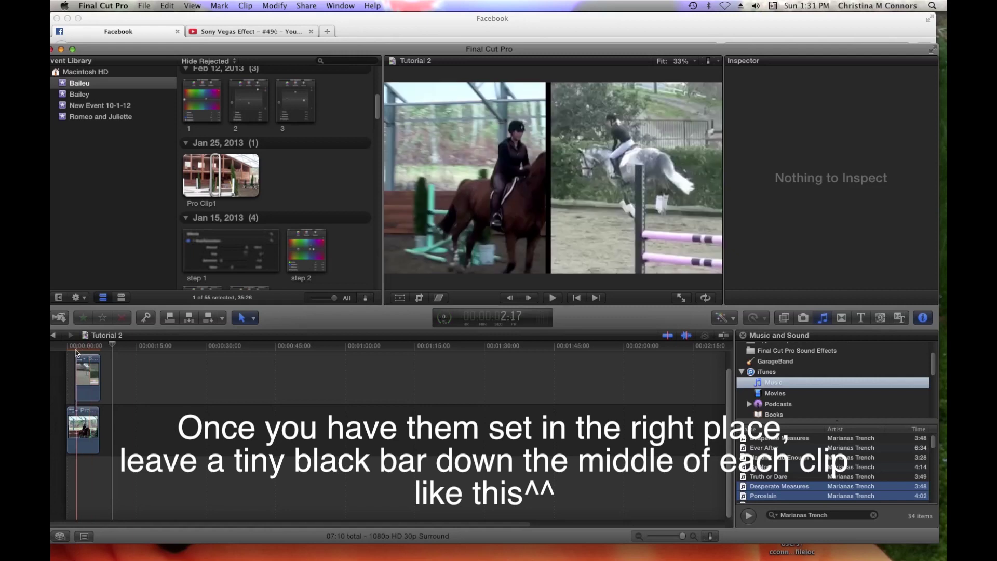
click(80, 428)
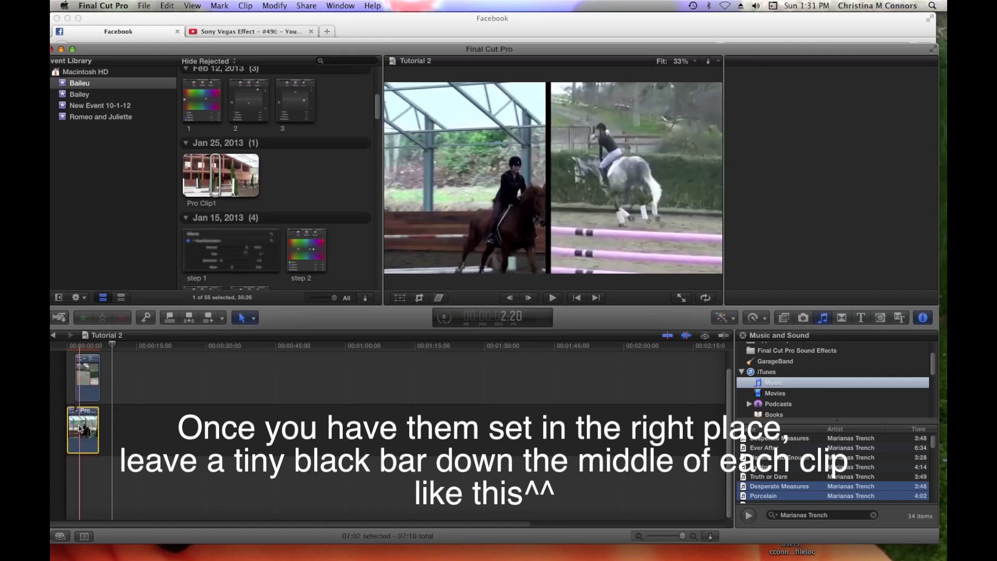
key(space)
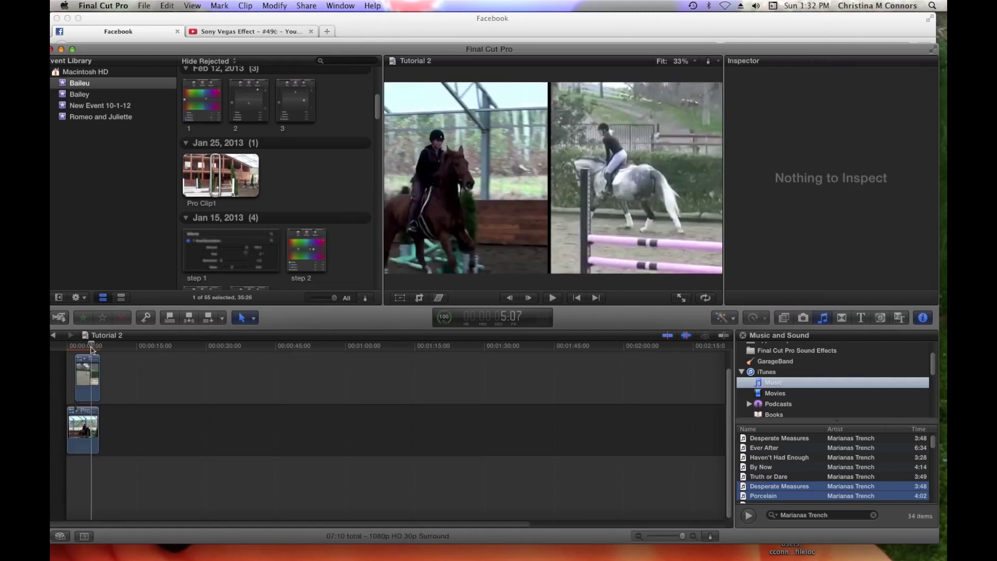
drag(92, 349, 83, 347)
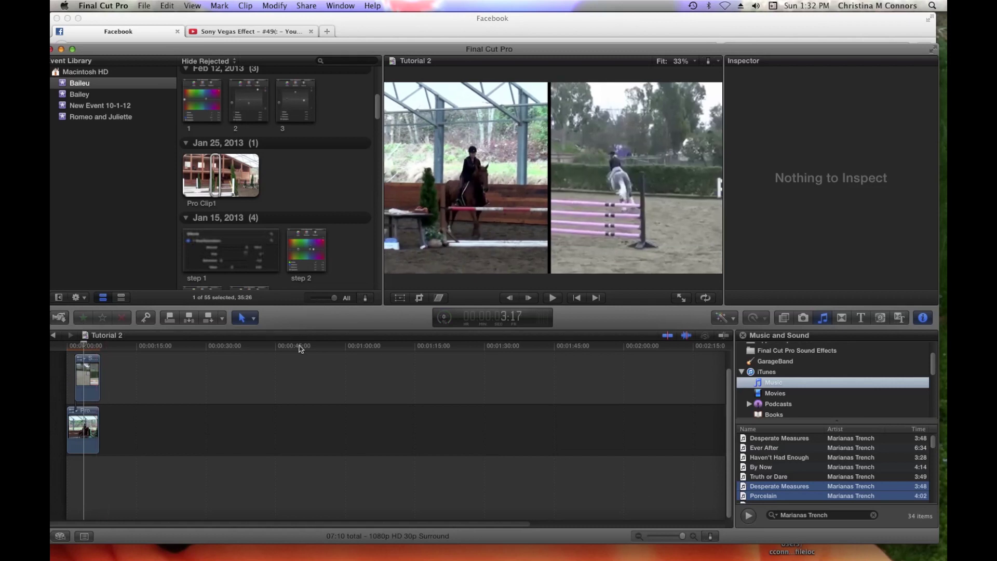
Add the Shapes generator above both clips, starting at the beginning of the timeline
click(880, 318)
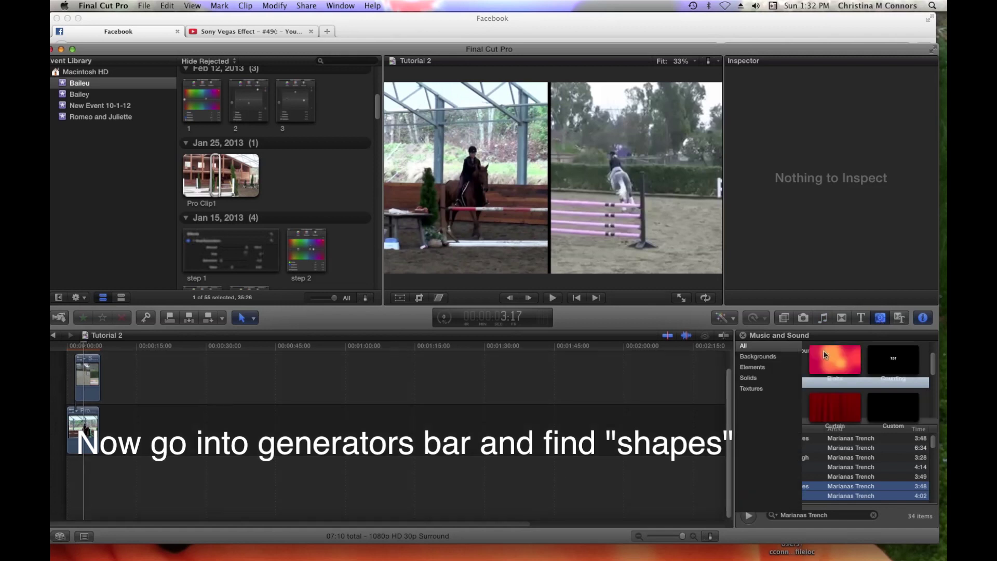
scroll(933, 400, down, 2)
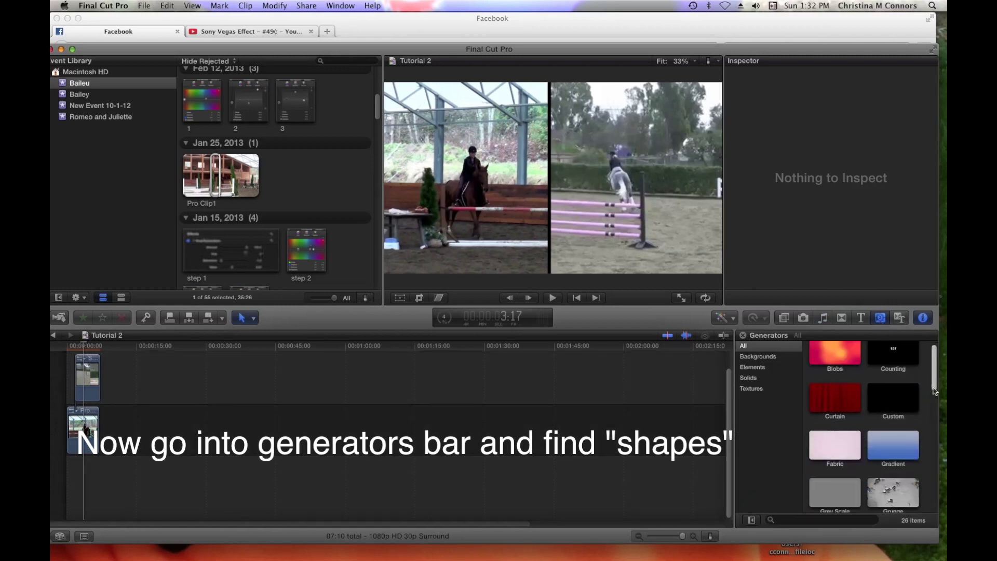
scroll(932, 400, down, 5)
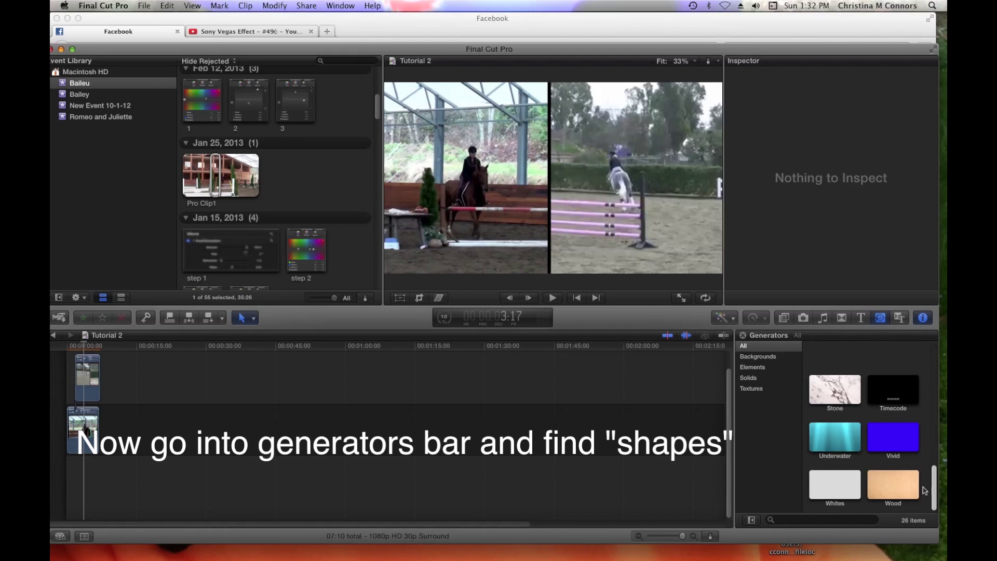
scroll(932, 485, up, 1)
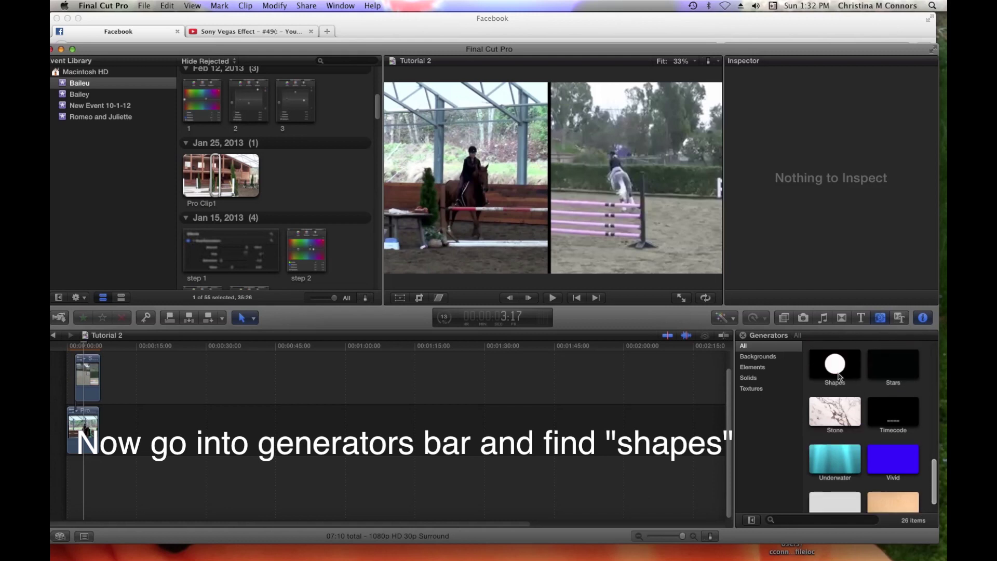
drag(834, 363, 63, 344)
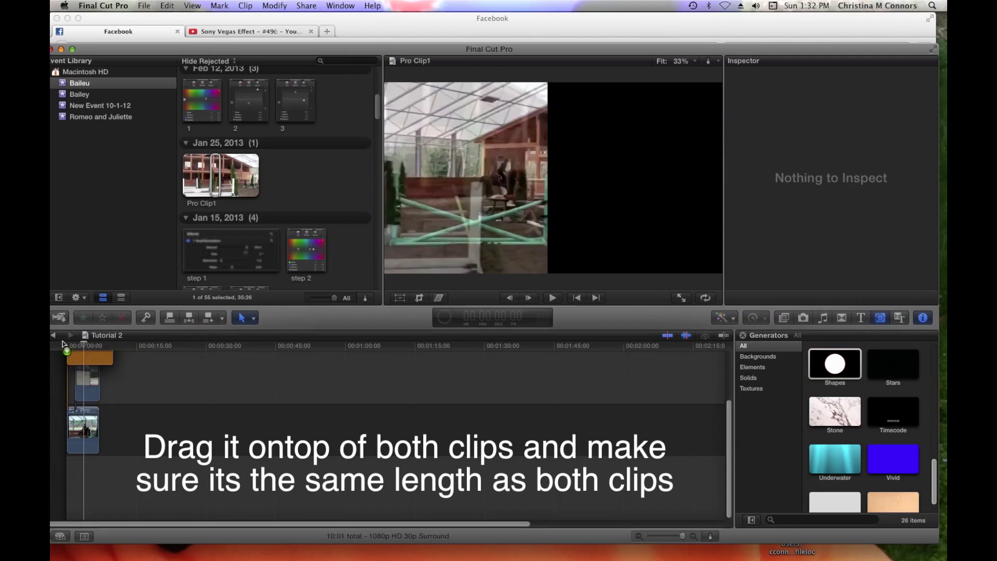
drag(62, 343, 62, 343)
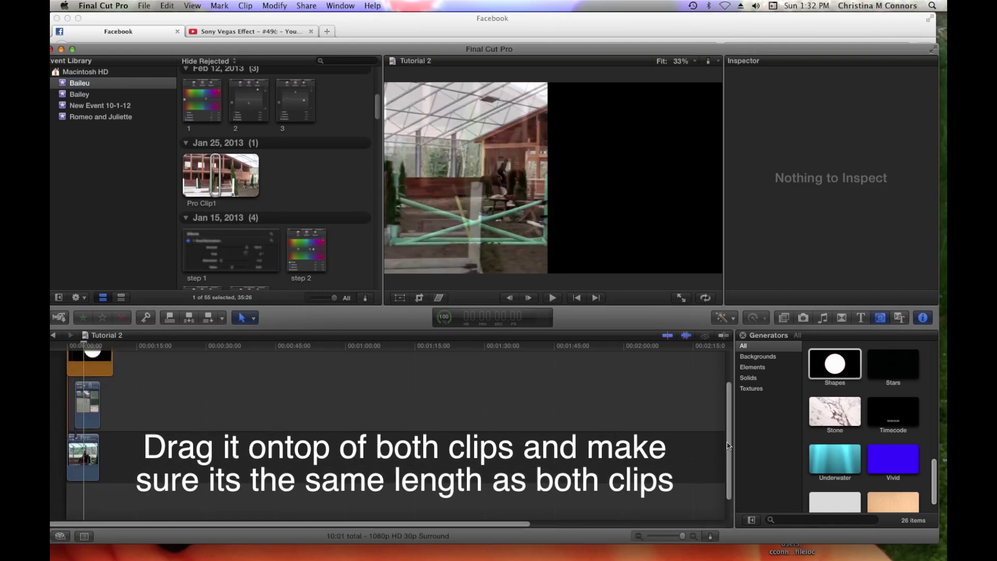
scroll(725, 418, up, 3)
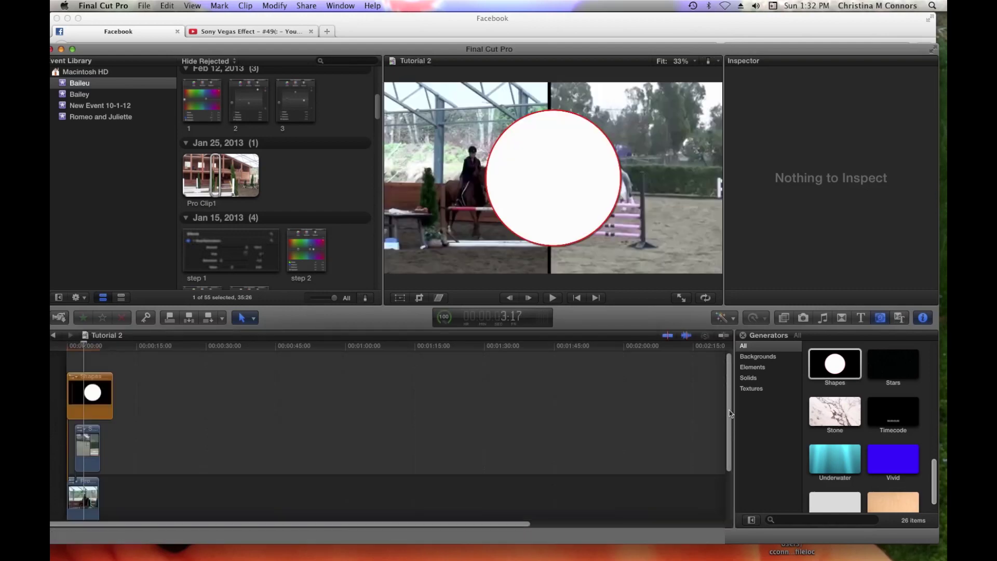
Change the Shapes generator's shape to Diamond, keeping its fill enabled
click(80, 387)
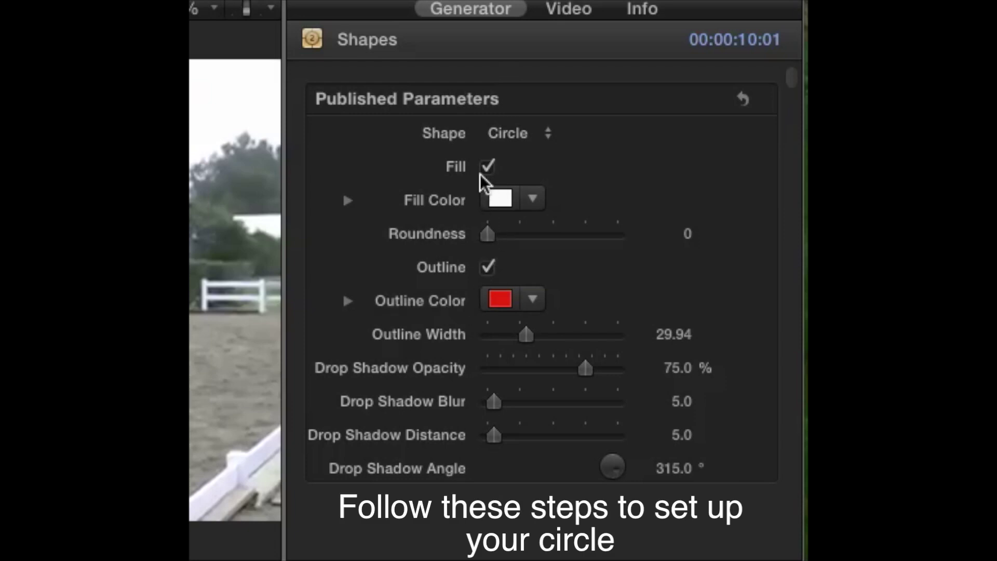
click(489, 165)
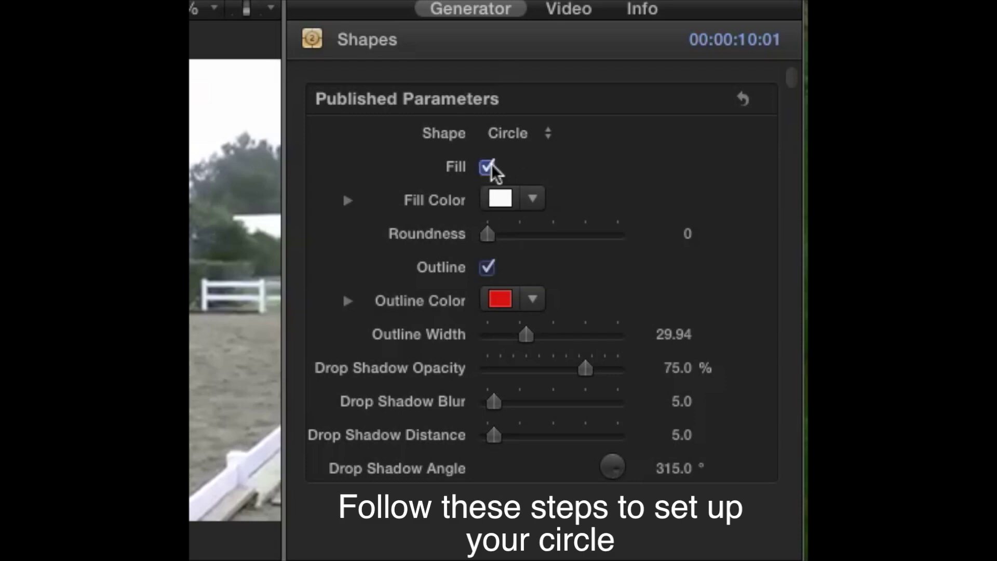
click(491, 166)
click(488, 167)
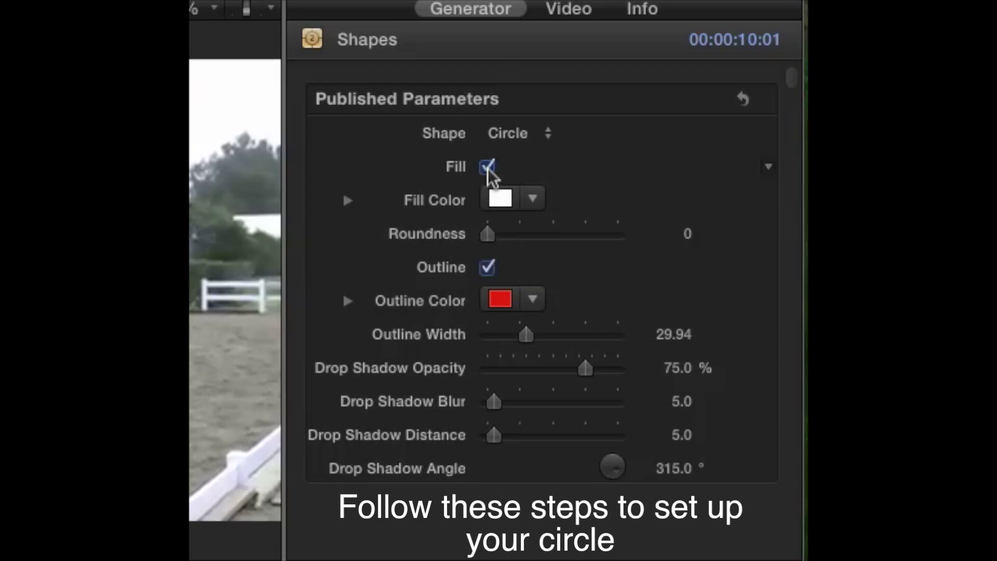
click(488, 167)
click(489, 168)
click(540, 136)
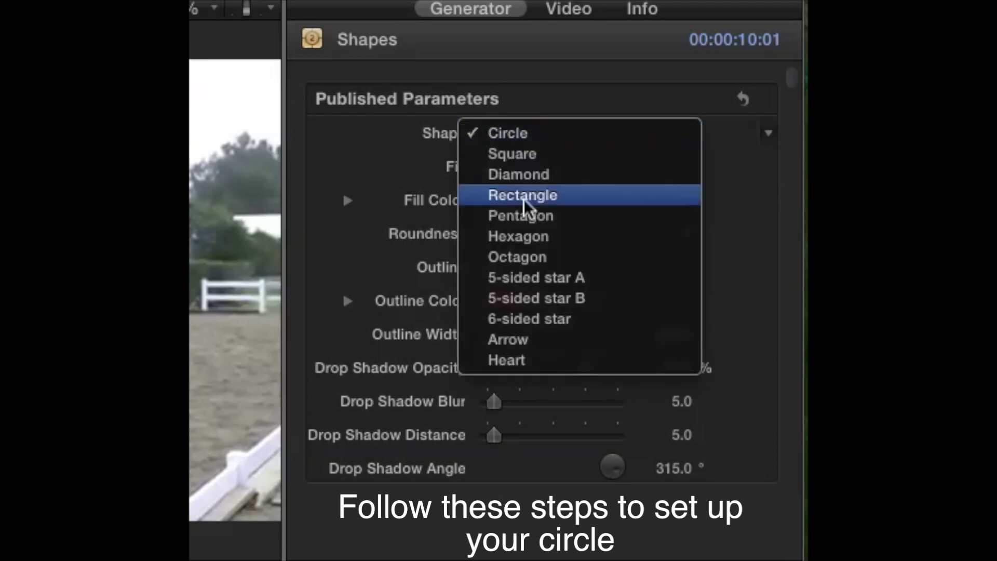
click(459, 137)
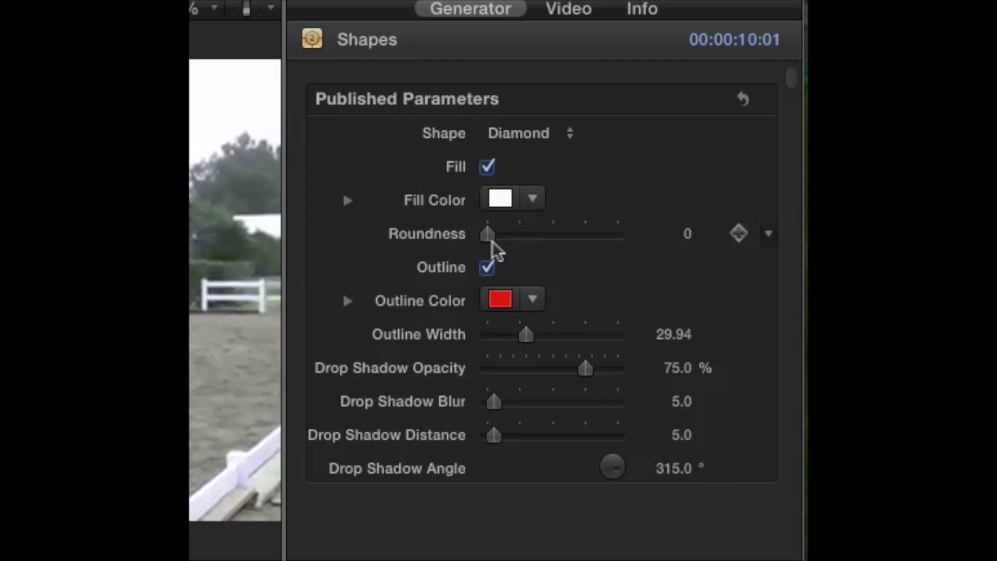
Turn off the diamond's outline, set Outline Width to 1.0 and Drop Shadow Opacity to 0%
click(488, 271)
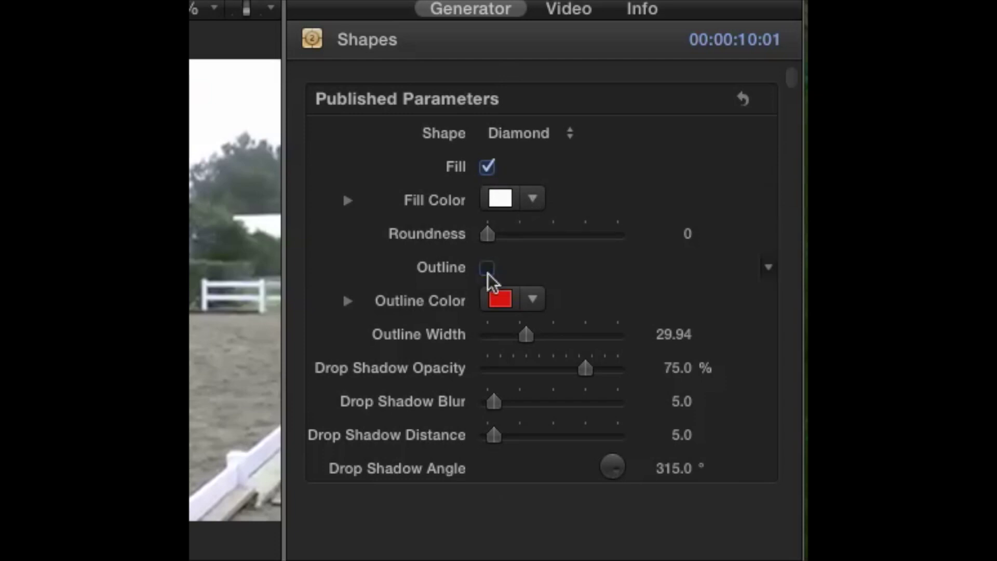
drag(520, 333, 467, 336)
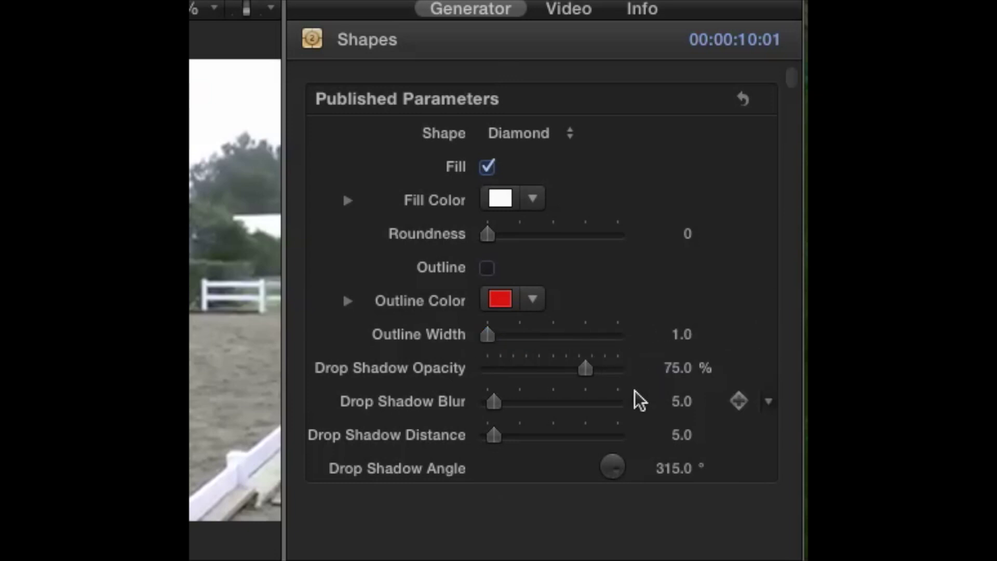
drag(585, 368, 415, 369)
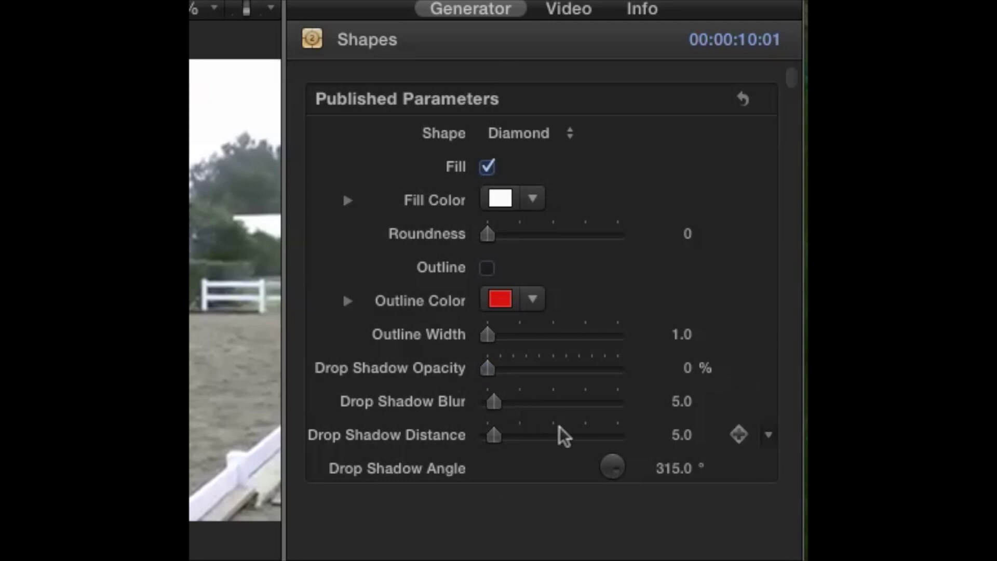
Lower the diamond's compositing opacity to make it semi-transparent over the clips
click(561, 16)
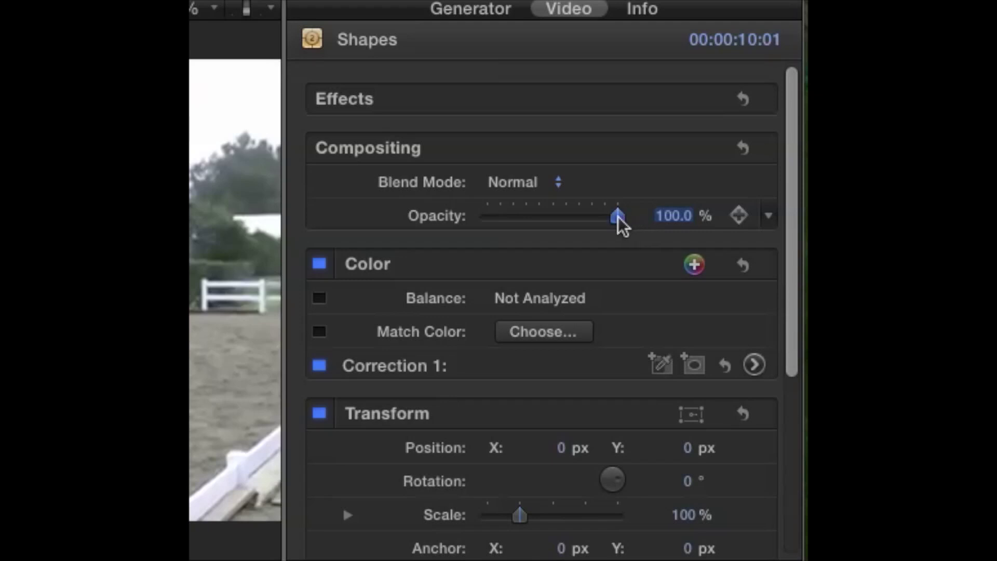
drag(616, 216, 534, 216)
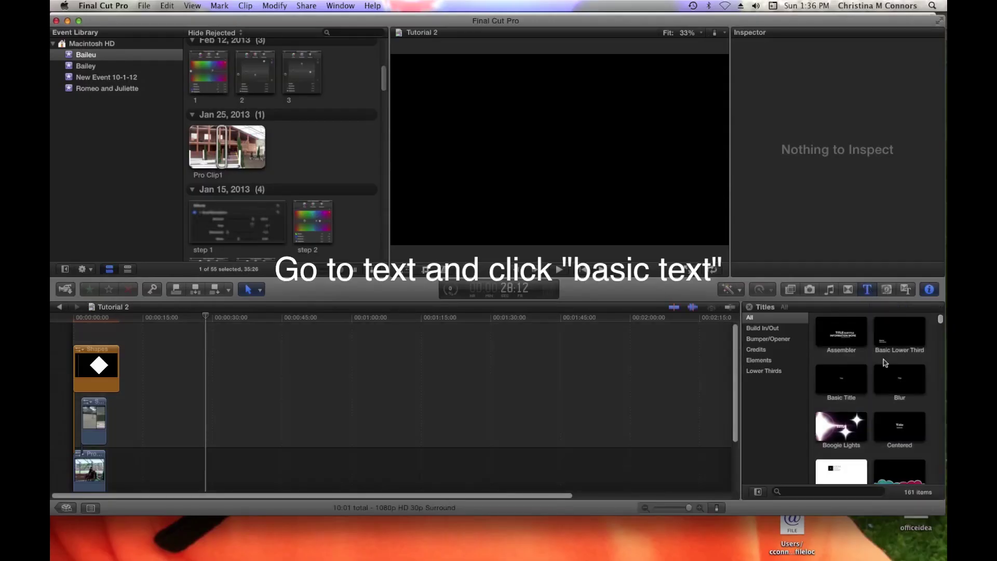
Add a Basic Title above the Shapes generator at the beginning of the timeline
click(841, 379)
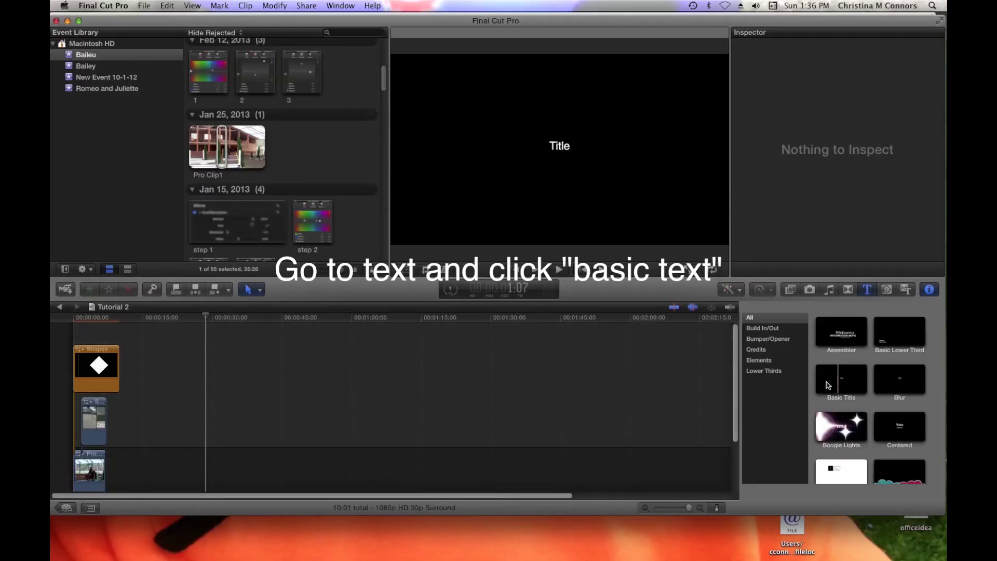
drag(88, 337, 61, 349)
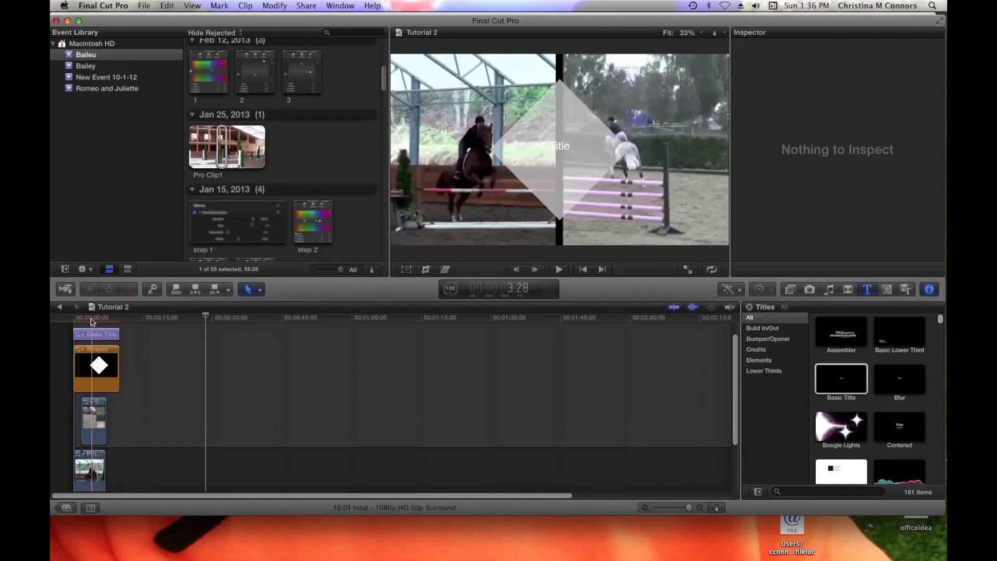
Replace the Basic Title's placeholder text over the diamond with "xxEquineTutorials" and show its text formatting settings
click(92, 320)
click(96, 334)
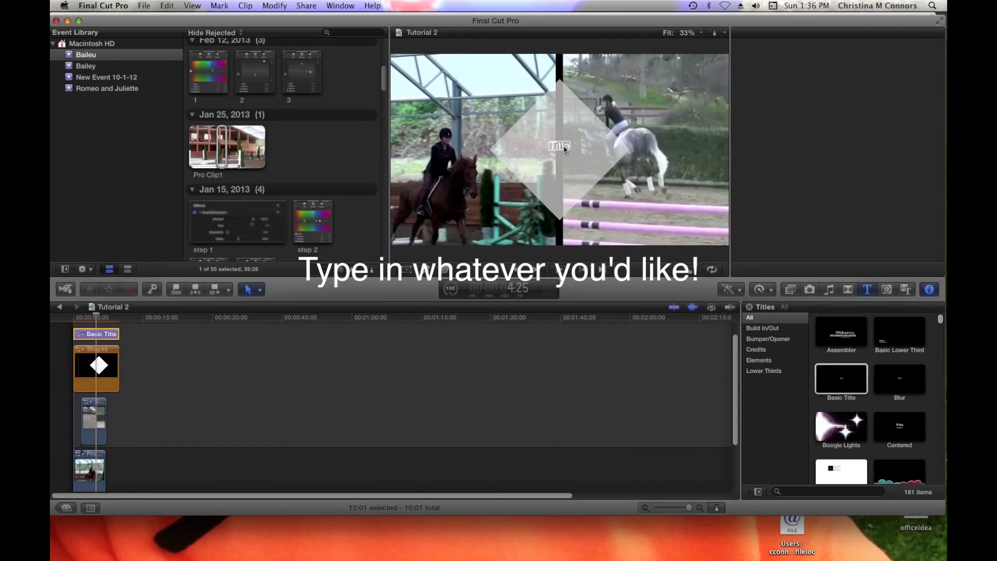
key(cmd+4)
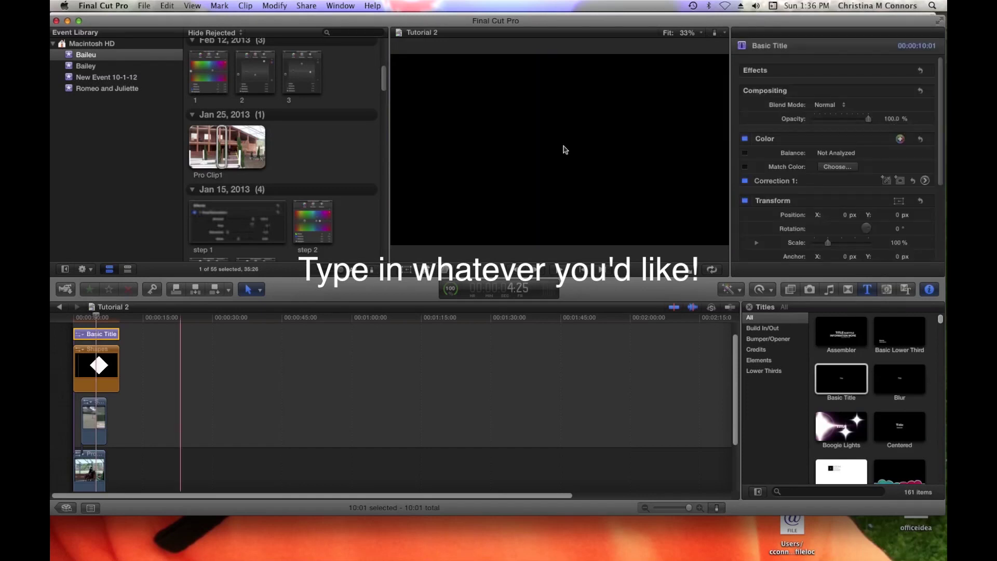
click(562, 147)
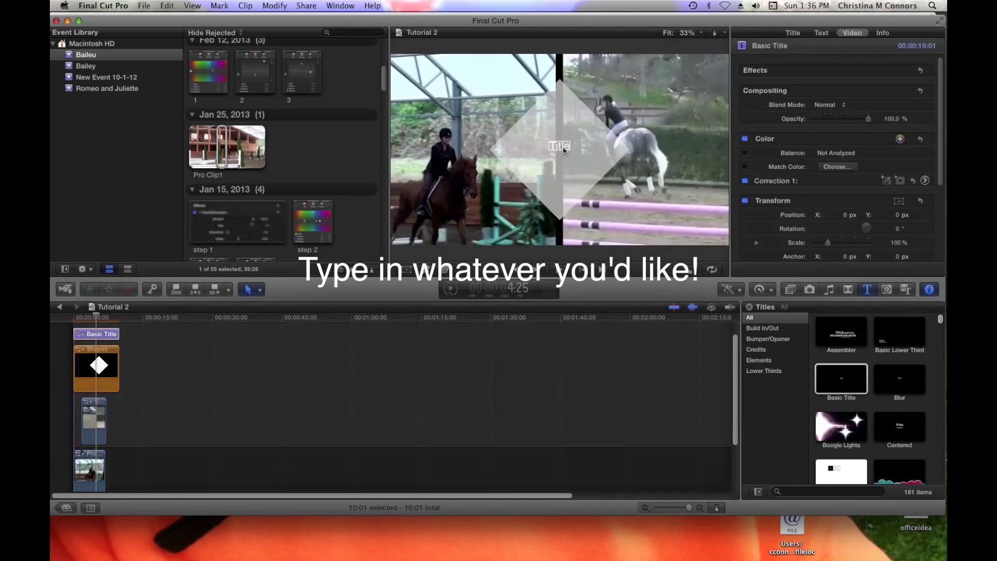
double_click(562, 147)
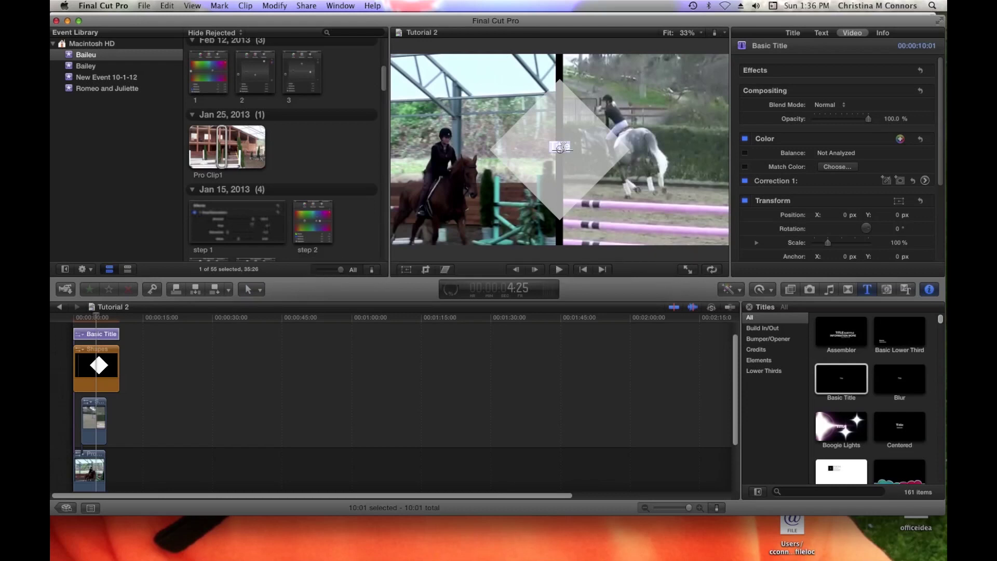
text(xx)
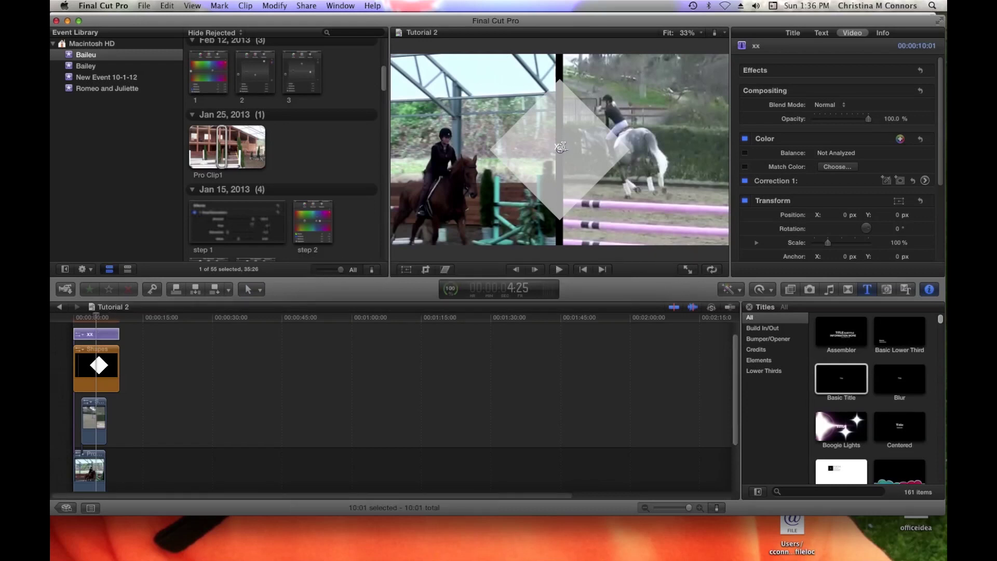
text(EquineTut)
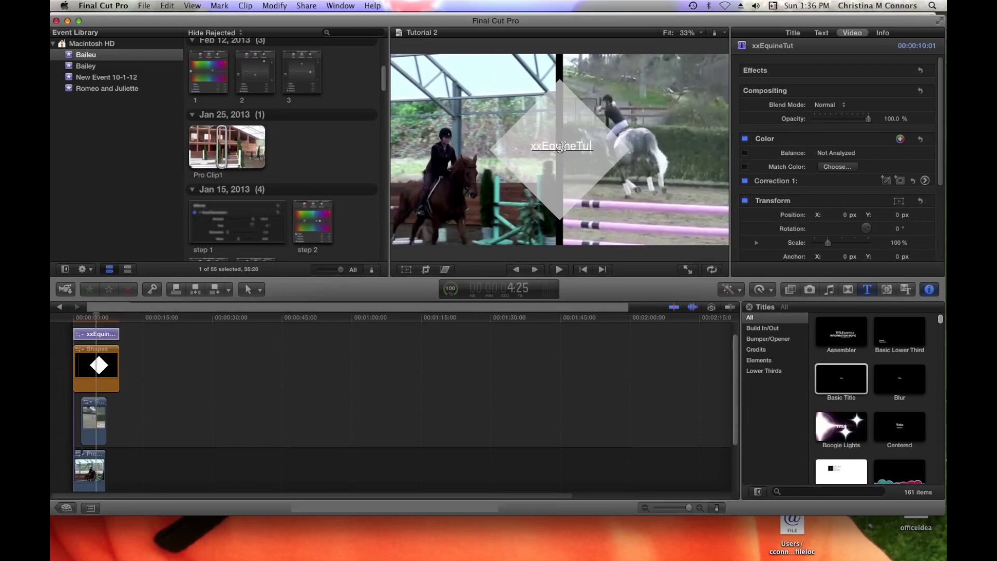
text(orials)
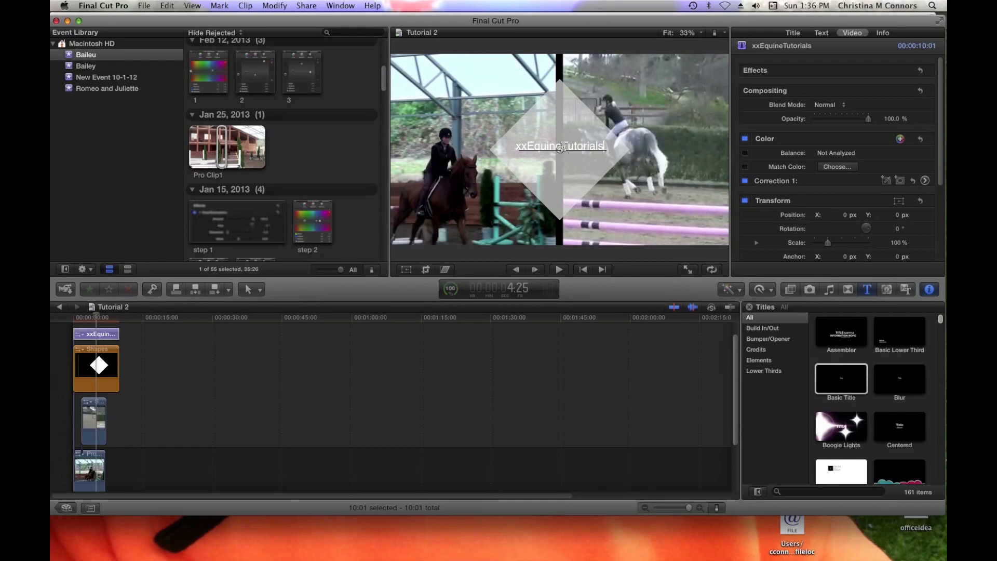
click(822, 33)
click(822, 34)
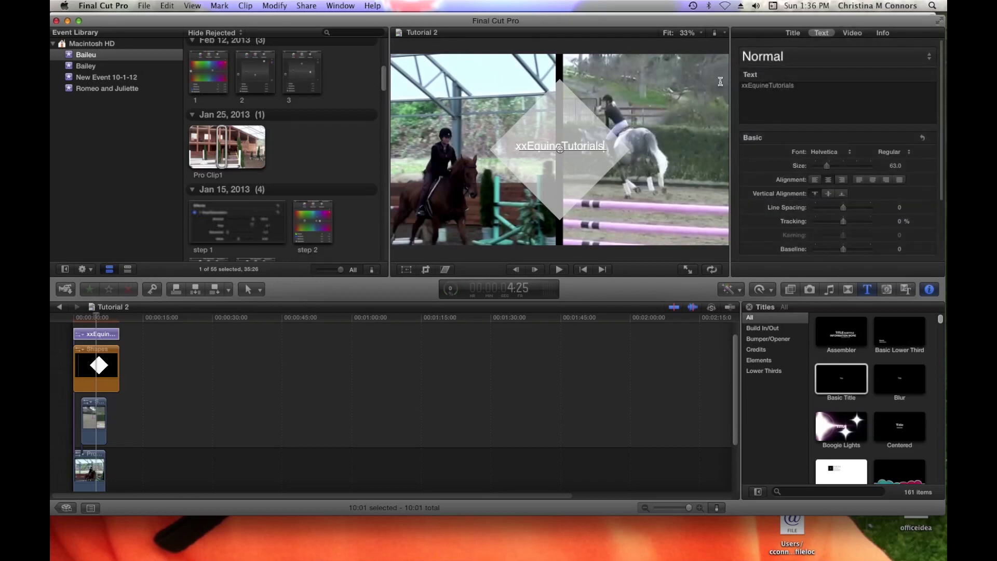
Deselect the title and return the playhead to the very start of the timeline
click(133, 396)
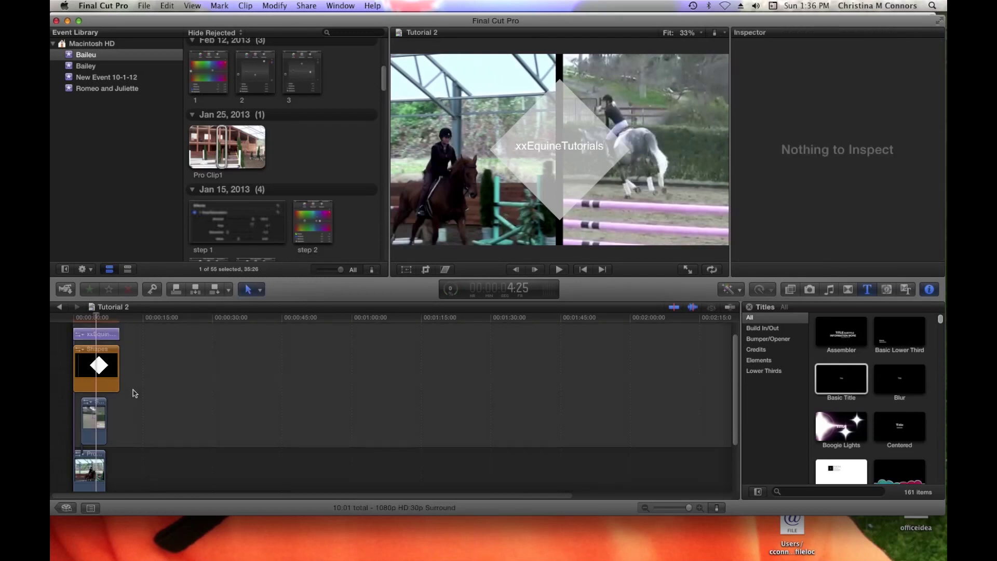
click(93, 318)
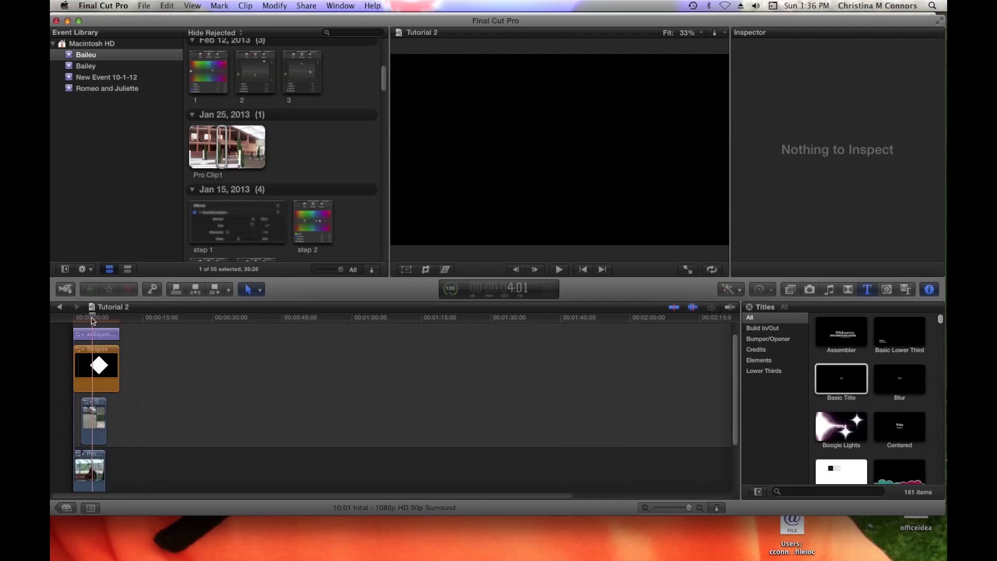
drag(94, 320, 57, 321)
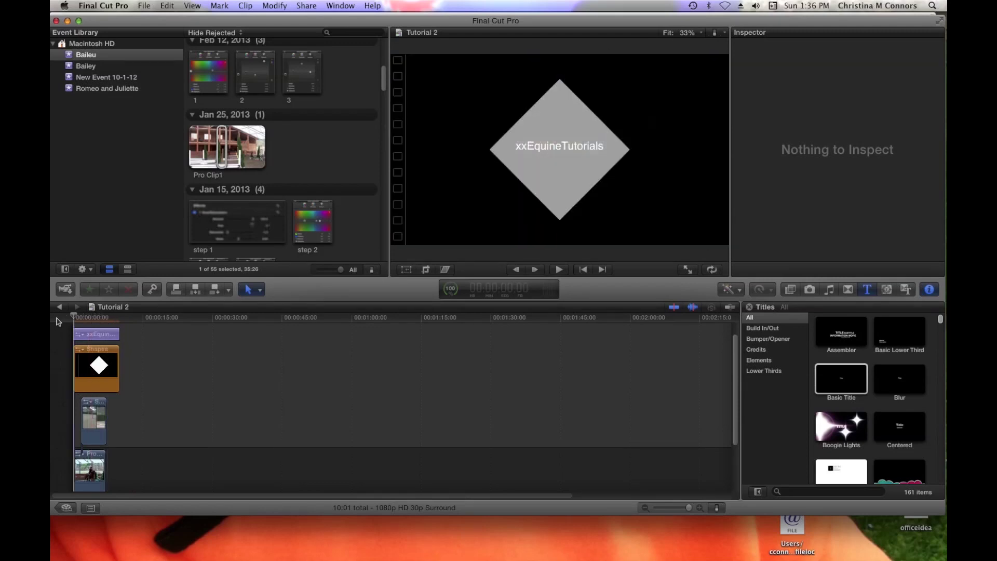